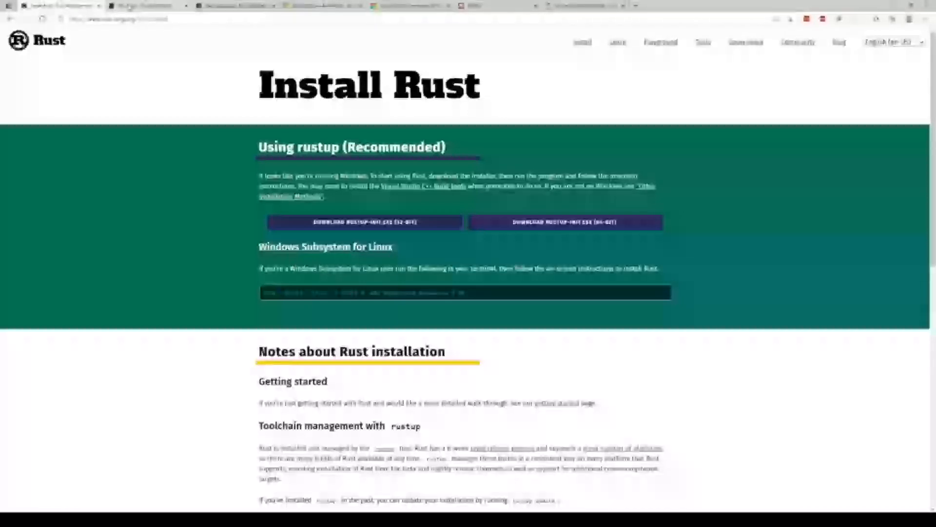
Read the rustup book's Windows page, examining what it says about the MSVC and GNU ABIs.
click(129, 6)
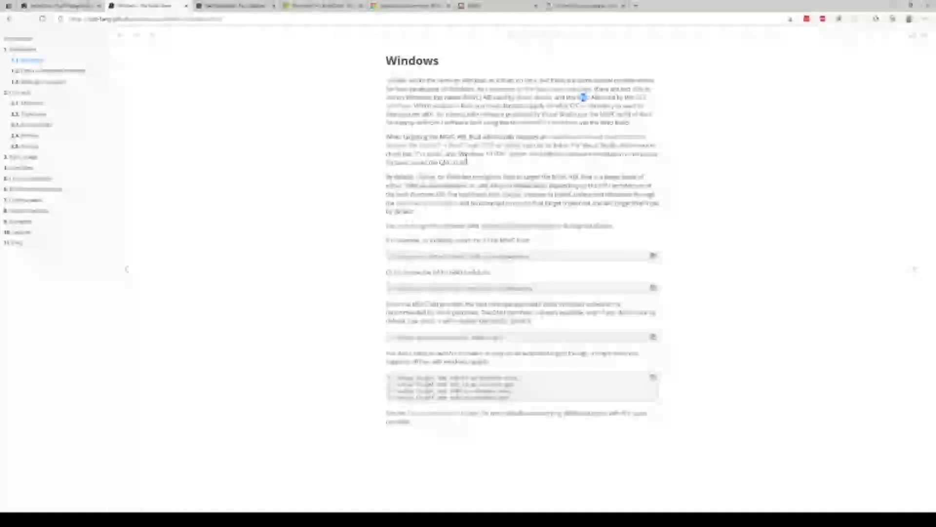
double_click(470, 97)
drag(478, 98, 480, 98)
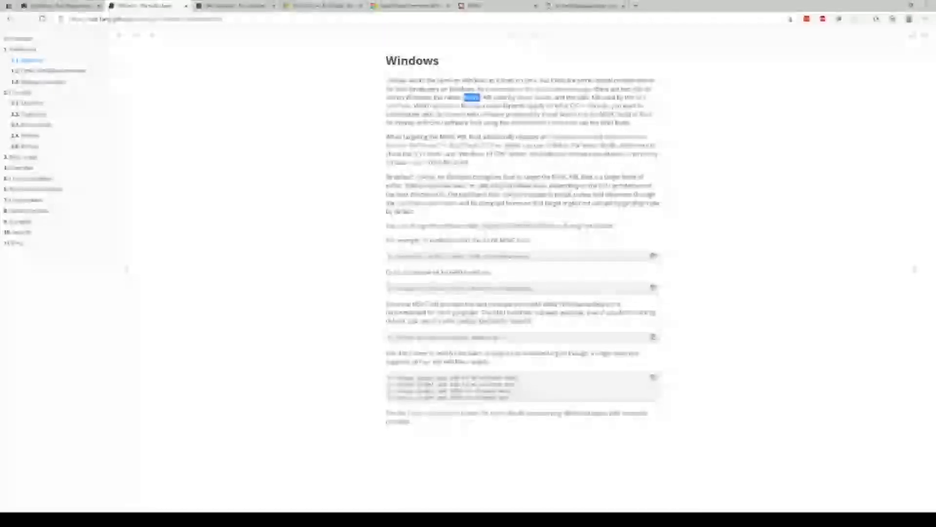
click(583, 101)
double_click(584, 98)
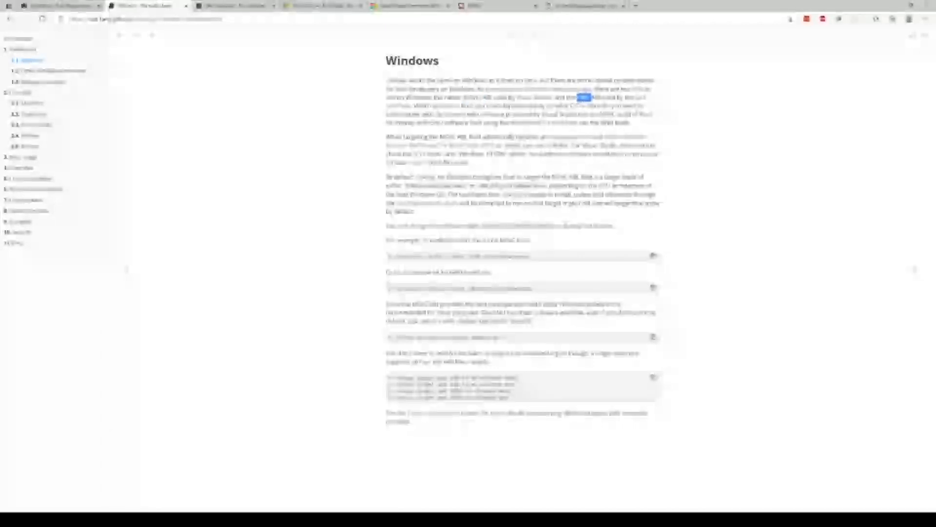
click(594, 98)
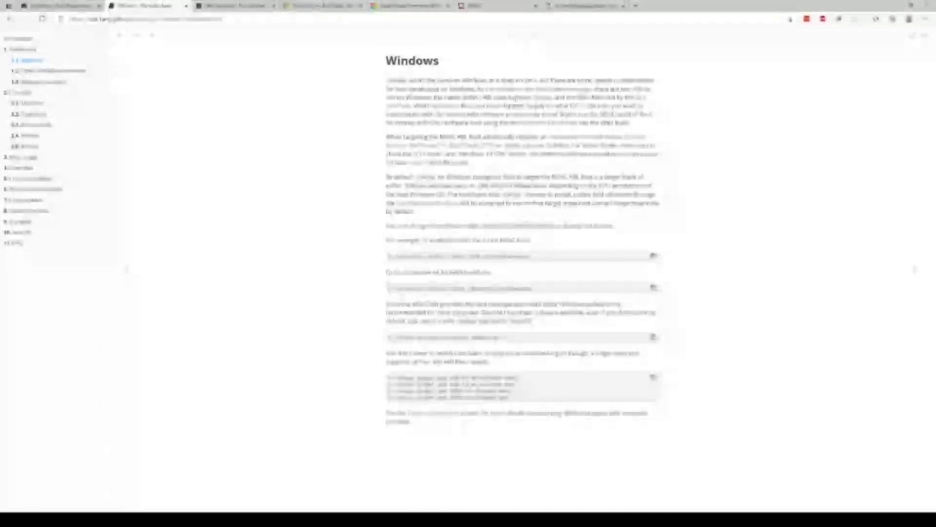
double_click(470, 97)
click(459, 105)
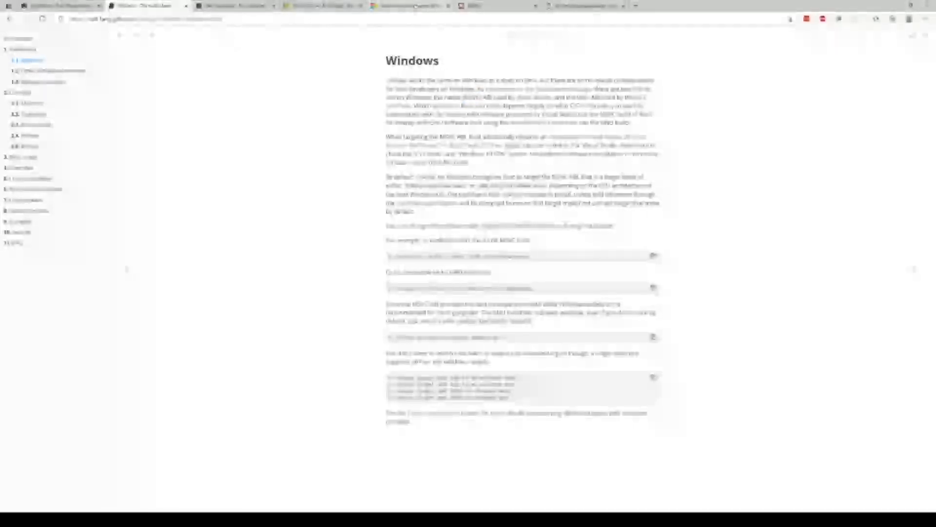
Download the Visual Studio Community installer from the Visual Studio Community page.
click(412, 5)
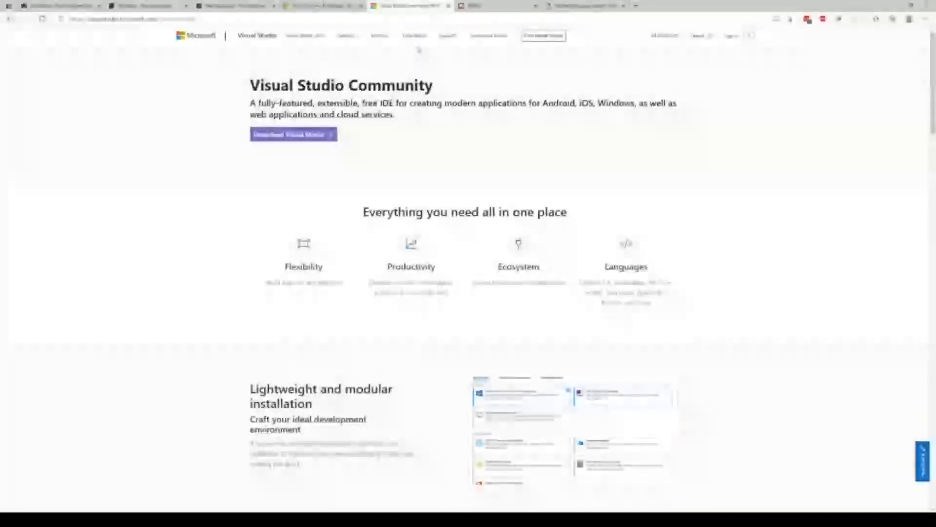
click(325, 139)
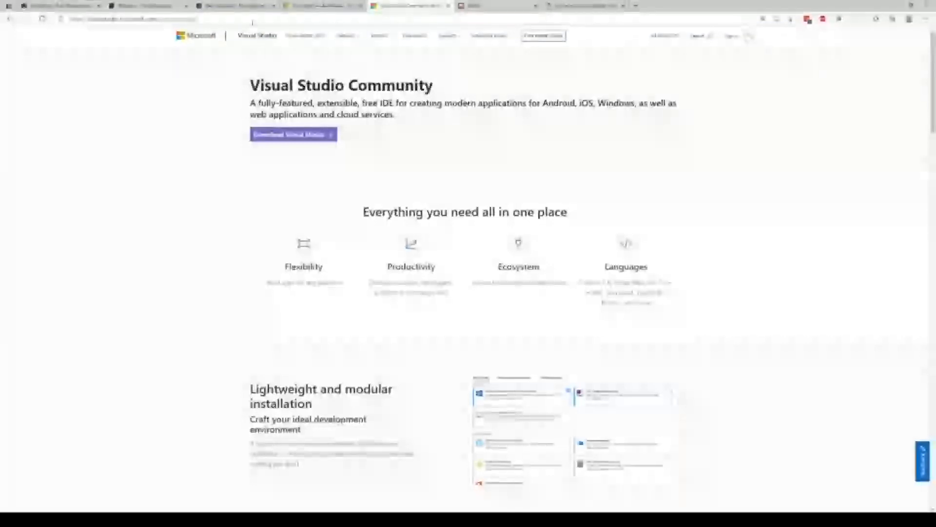
click(288, 140)
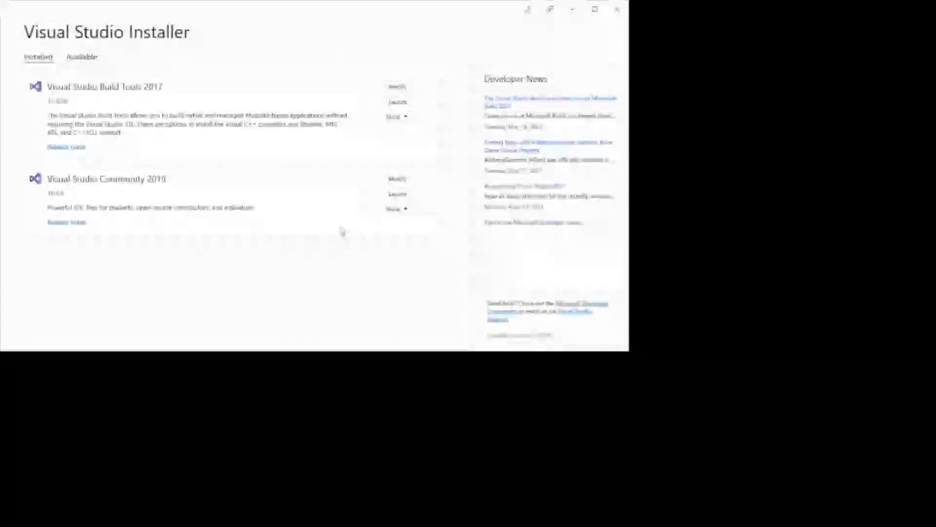
In Visual Studio Installer, open the Visual Studio Community 2019 installation for modification and review its workloads, including Desktop development with C++.
click(411, 179)
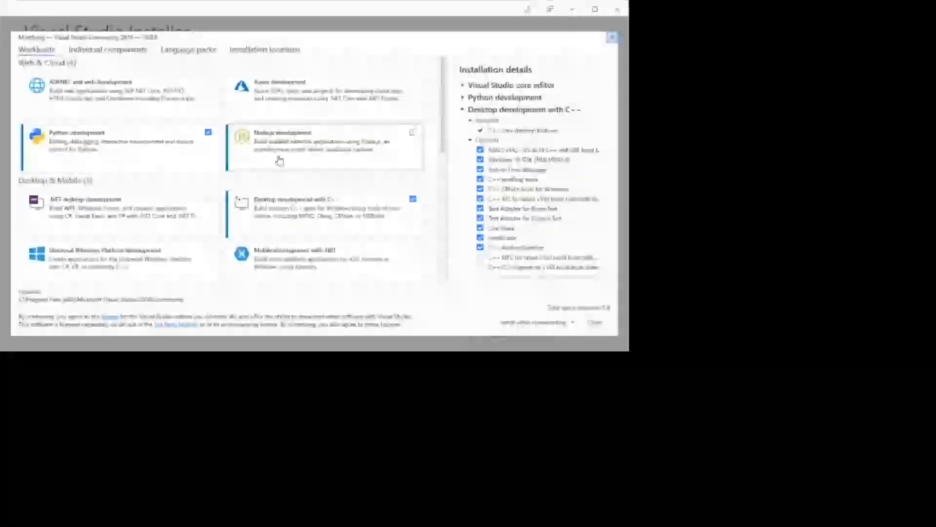
scroll(307, 217, down, 1)
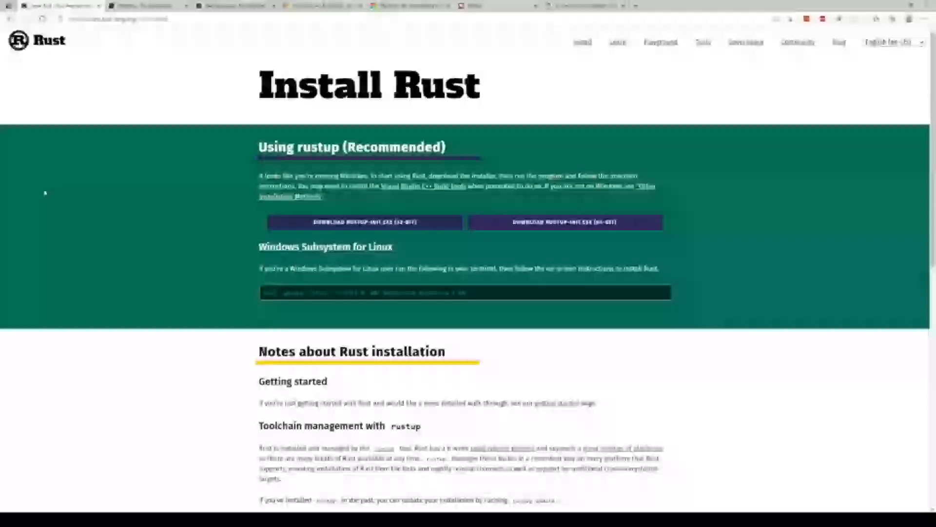
Download the 64-bit rustup-init.exe from the Install Rust page.
drag(257, 90, 422, 93)
click(88, 19)
click(294, 189)
click(575, 224)
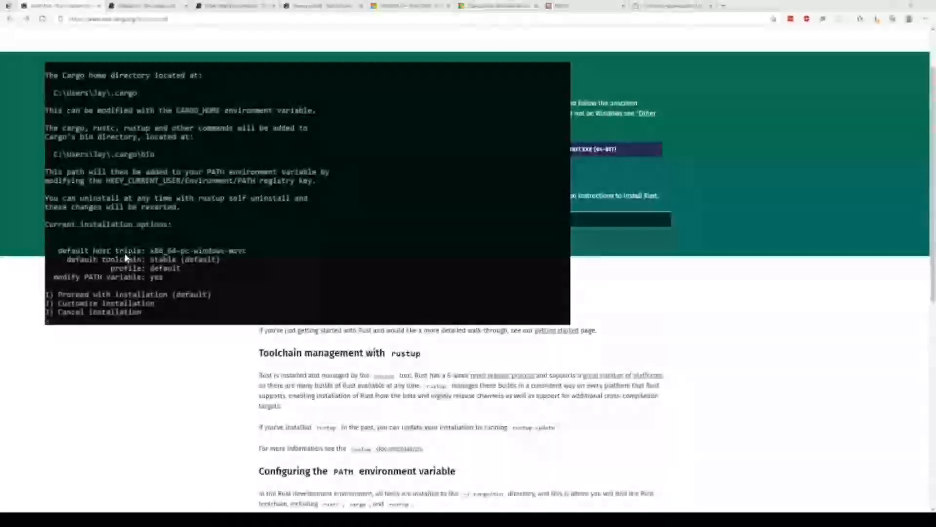
Check the default host triple, proceed with the default Rust installation (option 1), and close the completed installer.
double_click(209, 251)
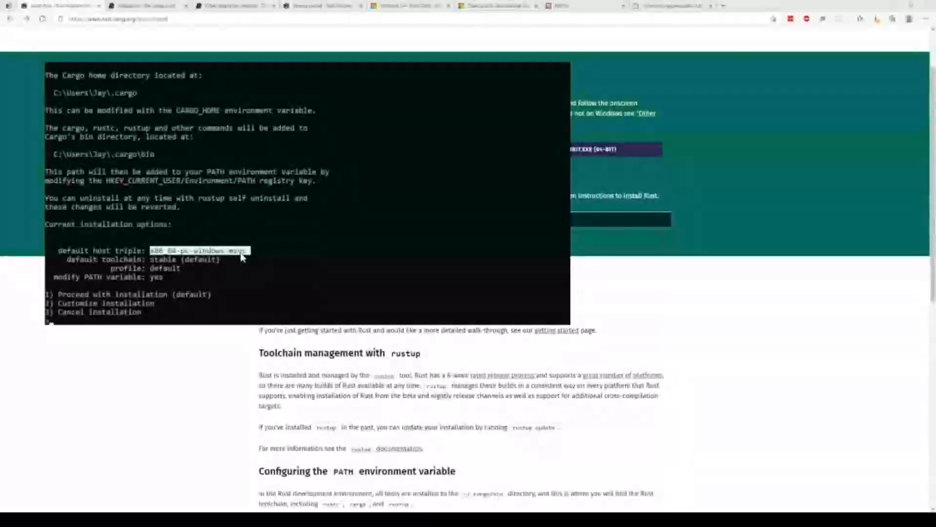
click(240, 266)
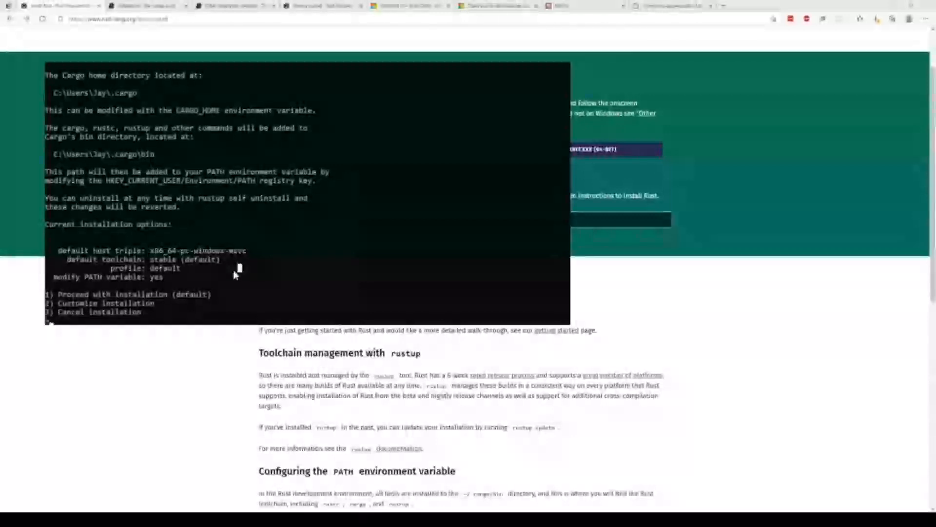
click(78, 313)
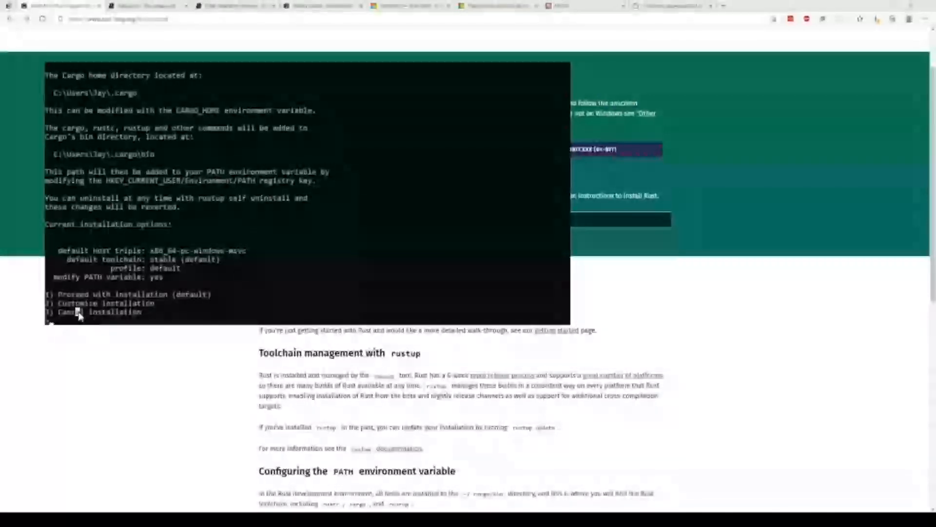
click(47, 302)
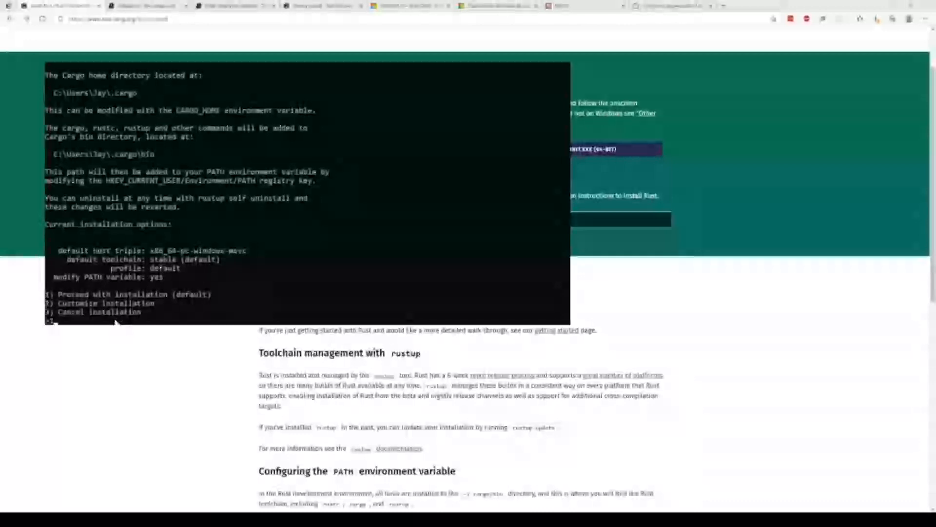
key(Return)
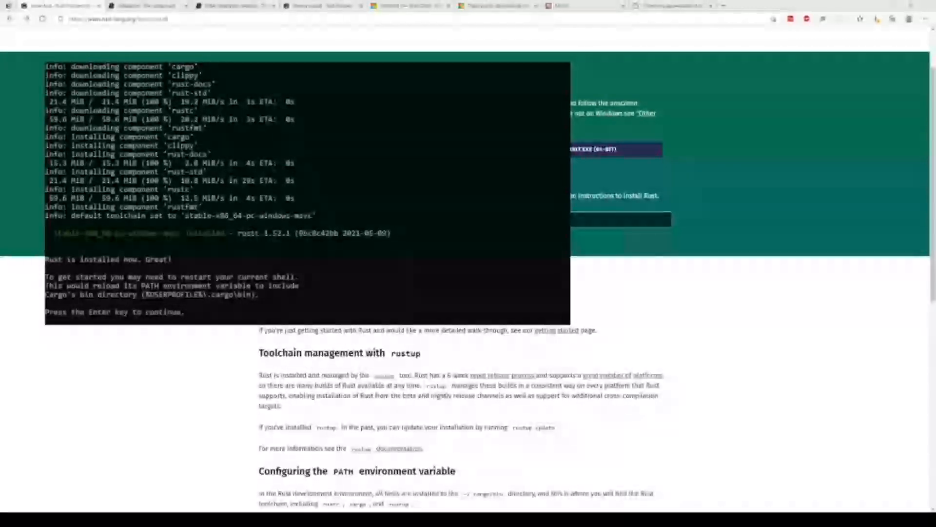
key(Return)
Switch to PowerShell and run cargo to verify the Rust installation.
key(alt+Tab)
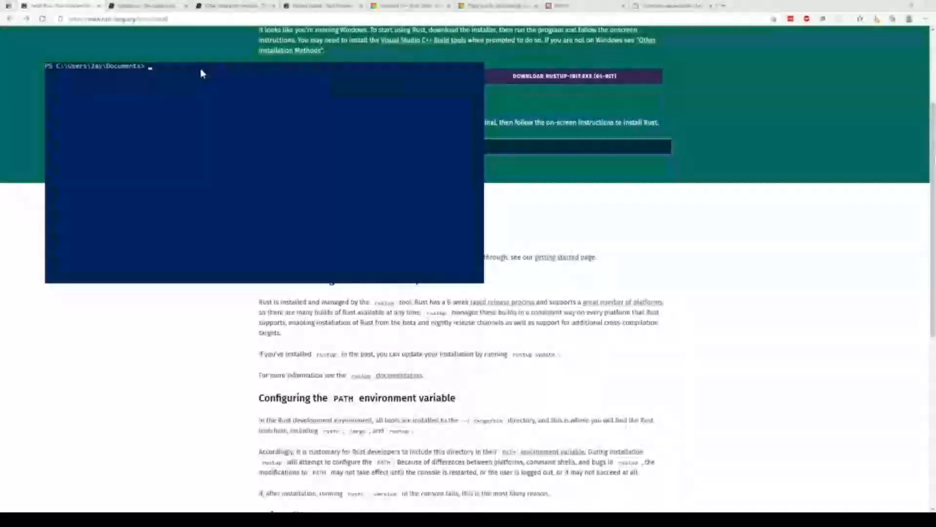
text(cargo)
key(Return)
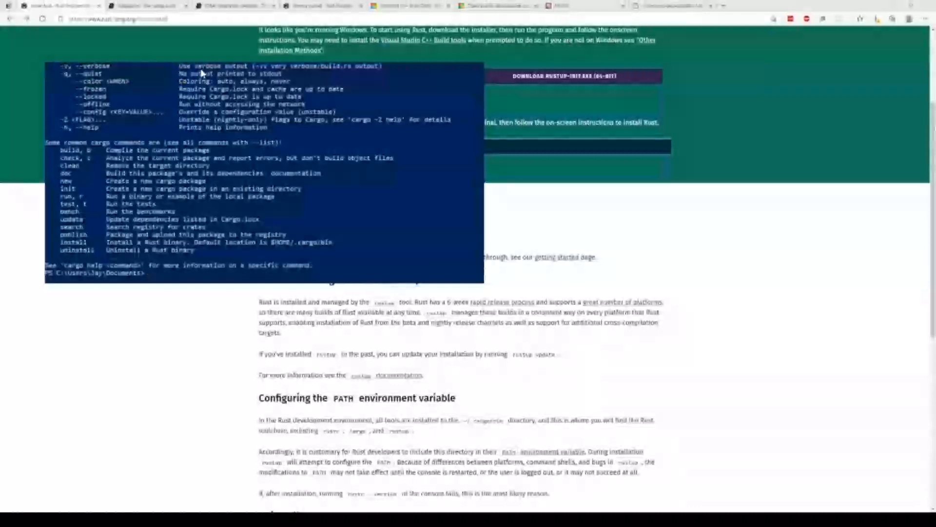
Examine the cargo usage, options and common commands in the help output.
scroll(202, 74, up, 4)
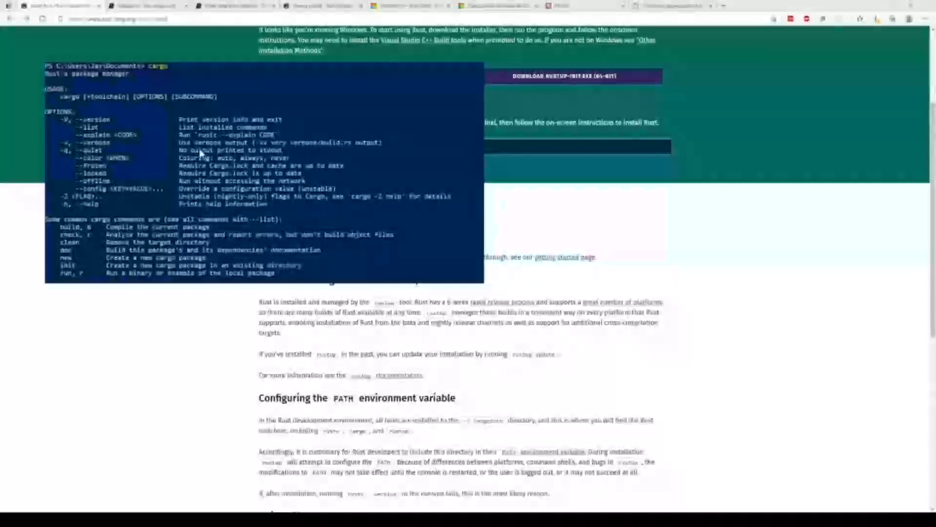
scroll(249, 156, down, 3)
scroll(250, 156, down, 2)
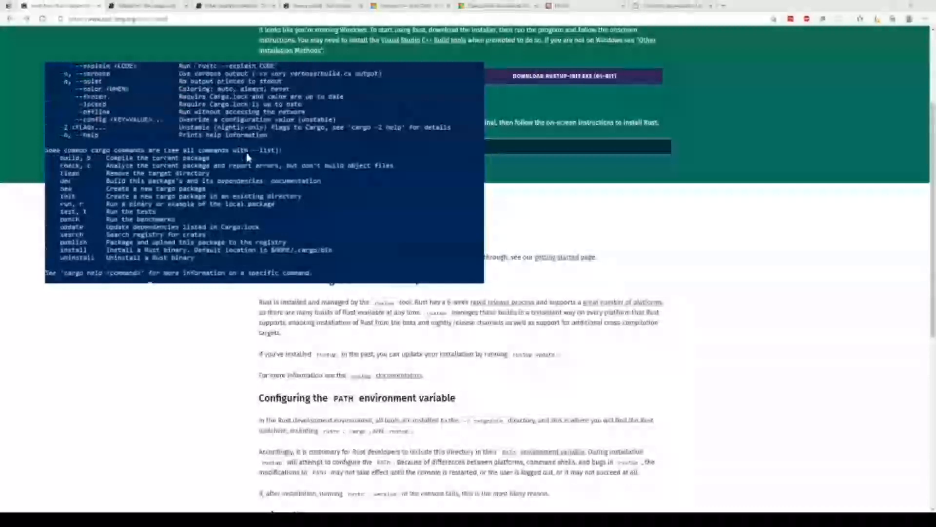
scroll(247, 157, up, 3)
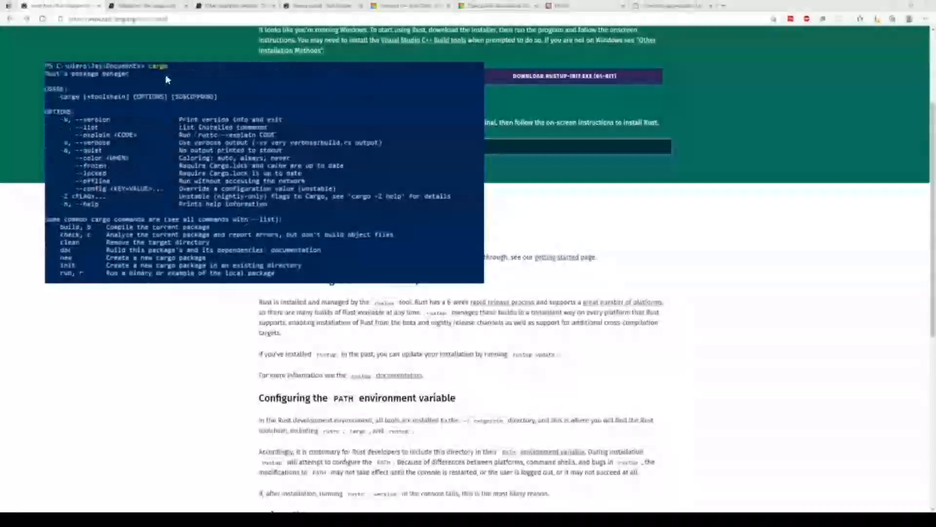
scroll(171, 112, down, 5)
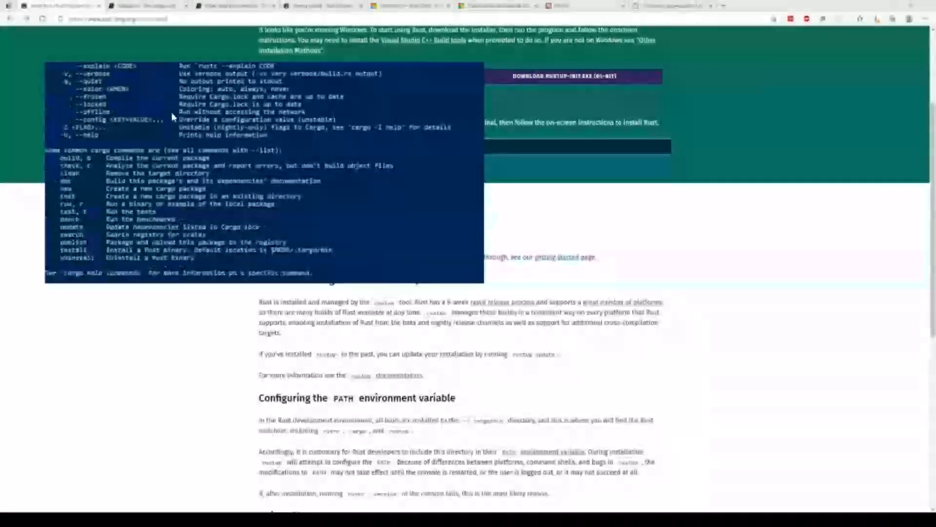
scroll(203, 246, up, 4)
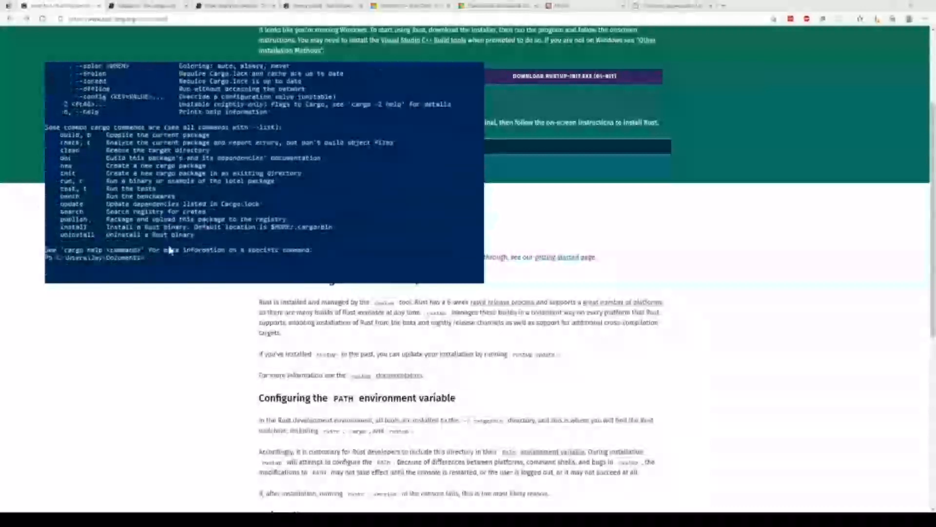
scroll(150, 223, down, 2)
scroll(281, 446, down, 4)
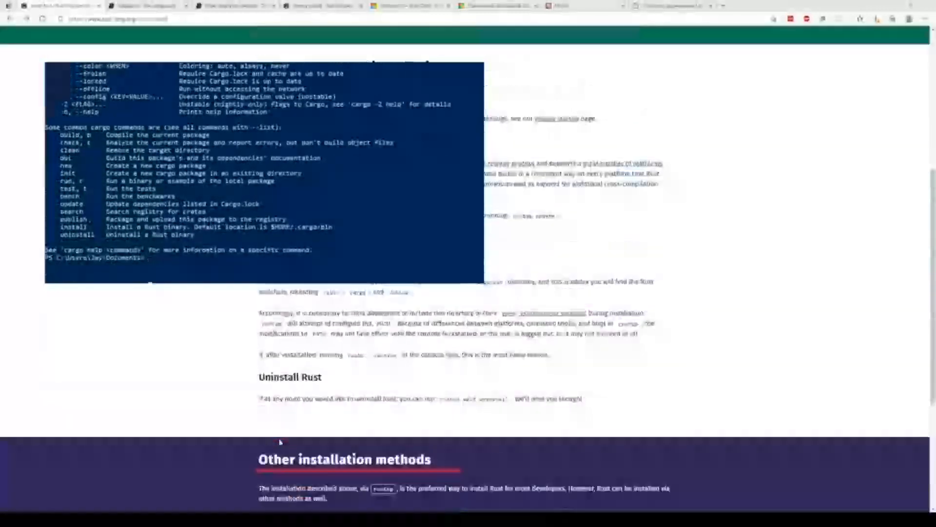
scroll(281, 441, up, 3)
scroll(279, 440, up, 3)
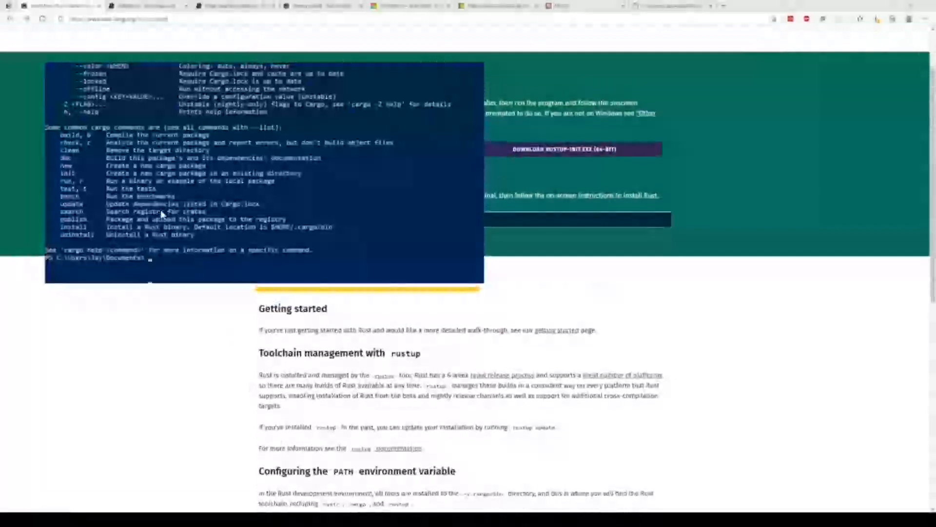
Create a new Rust package named hello-world with cargo new.
text(cargo)
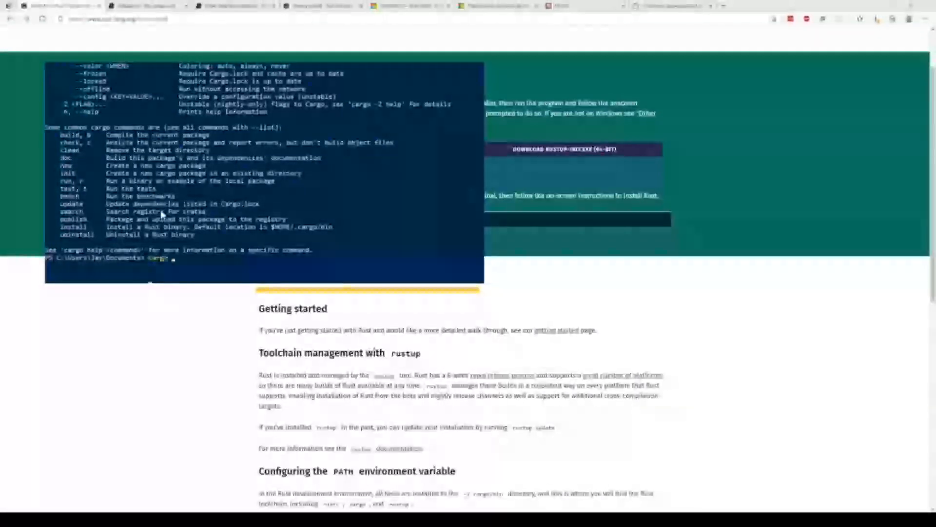
text( new hello)
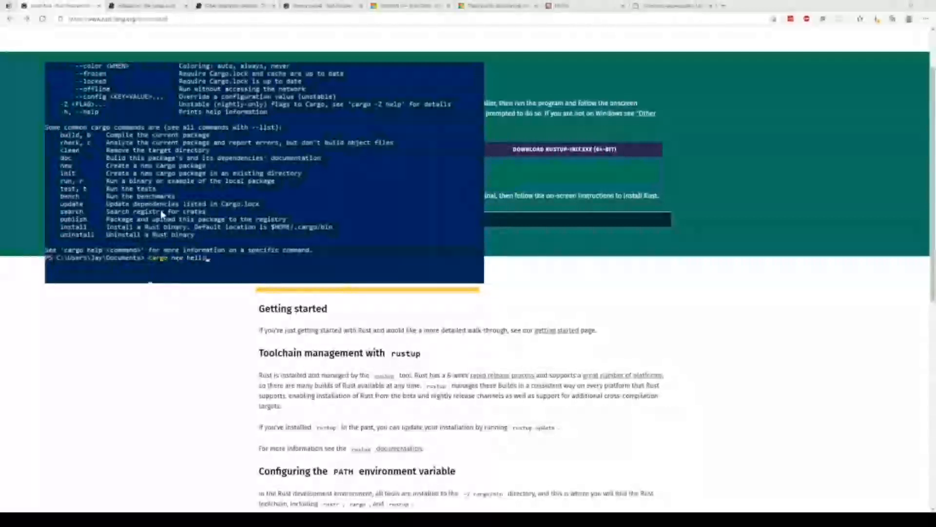
text(-world)
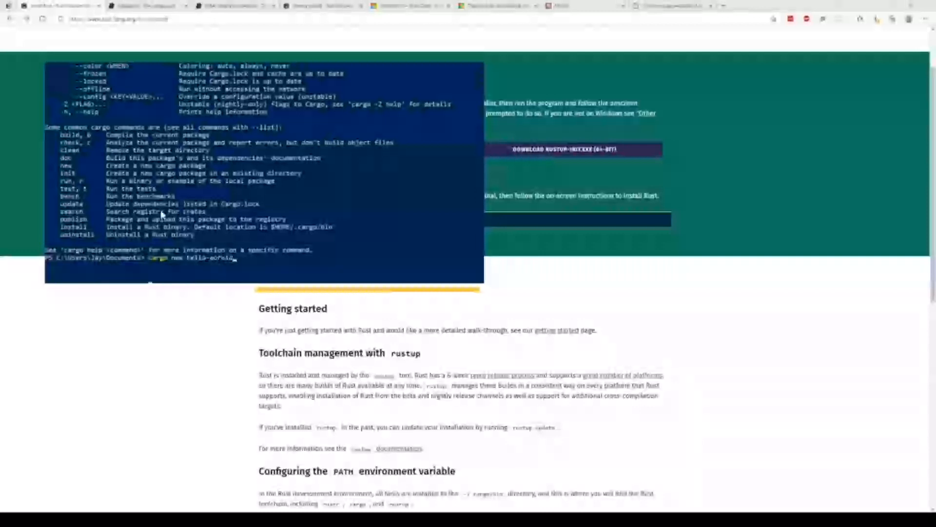
key(Return)
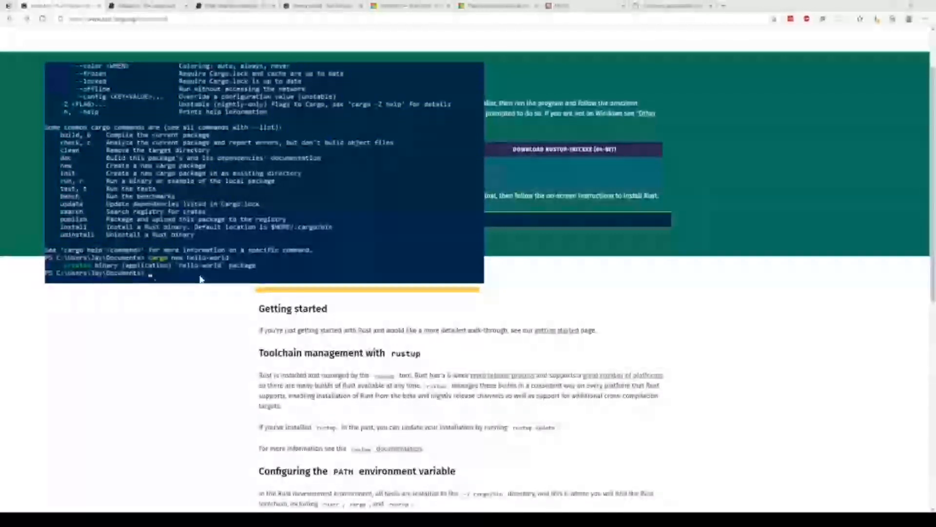
Change into the hello-world directory and build and run the program with cargo run.
text(cd )
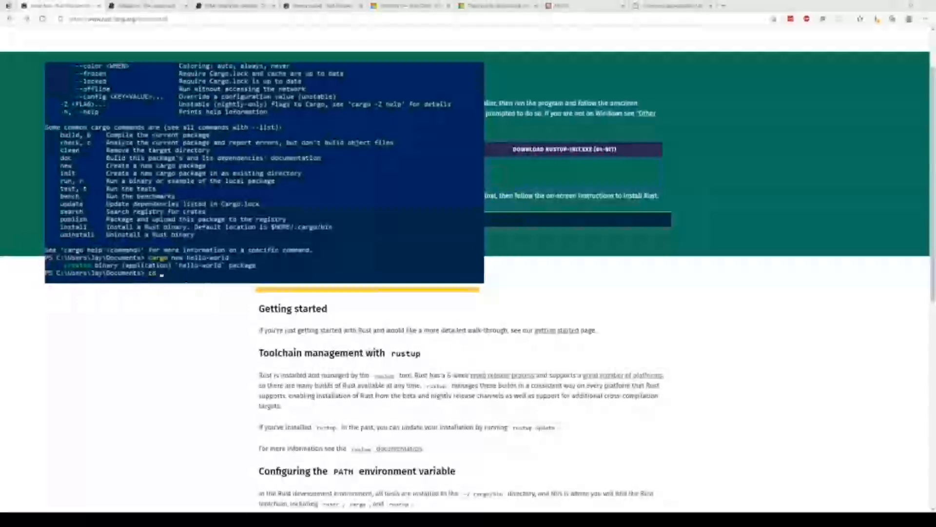
text(hello)
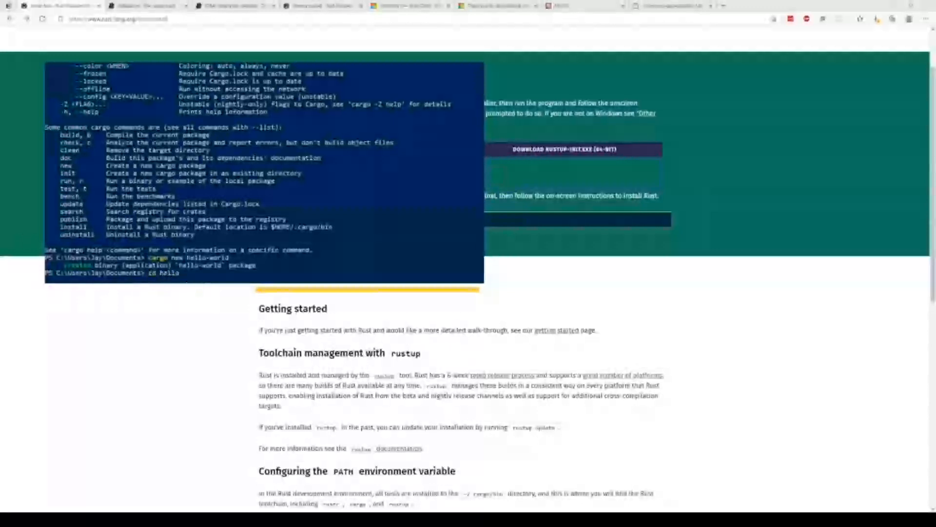
text(-world)
key(Return)
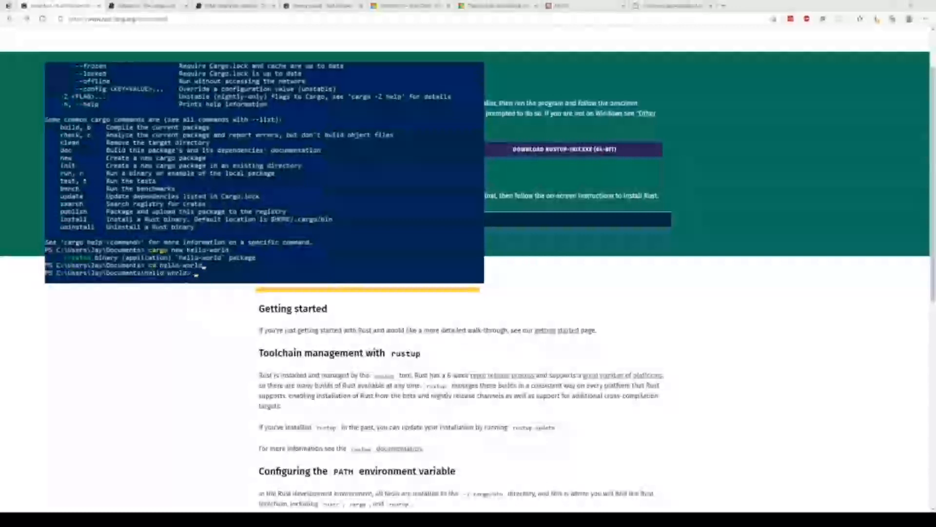
text(cargo r)
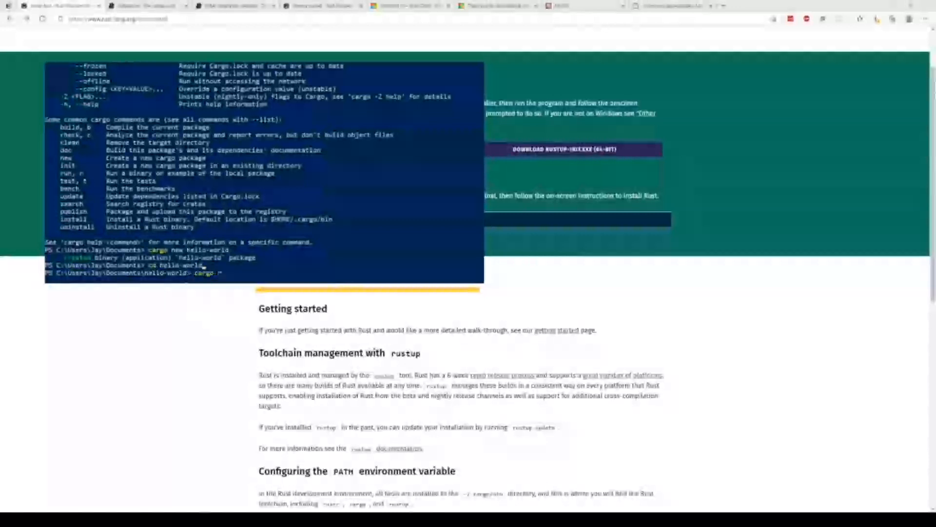
text(un)
key(Return)
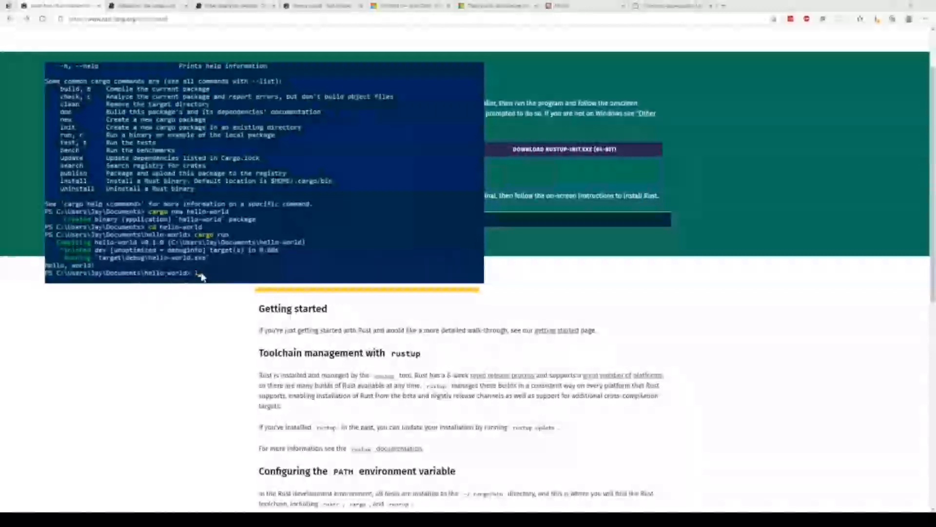
Try to list the contents of the hello-world folder with the ll command.
text(l)
key(Return)
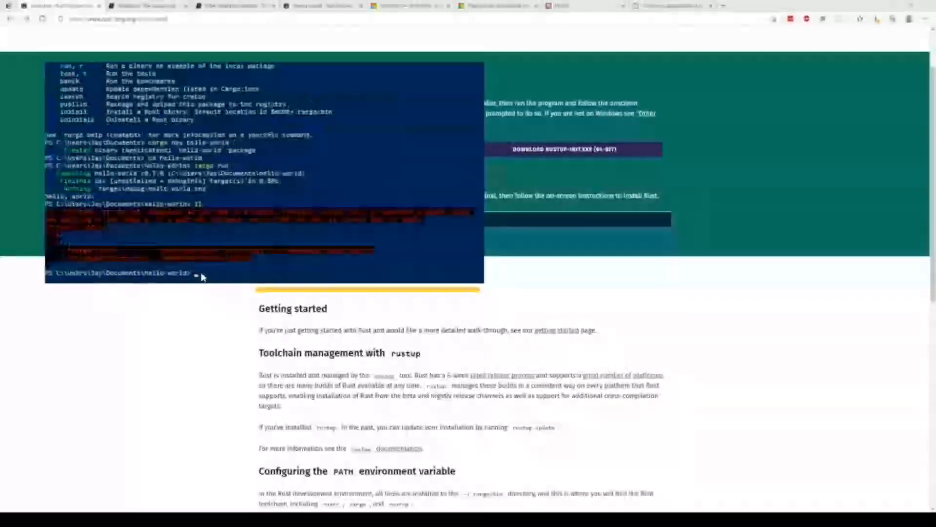
List the hello-world folder's contents with ls and highlight the src, target, Cargo.toml and Cargo.lock entries in turn.
text(ls)
key(Return)
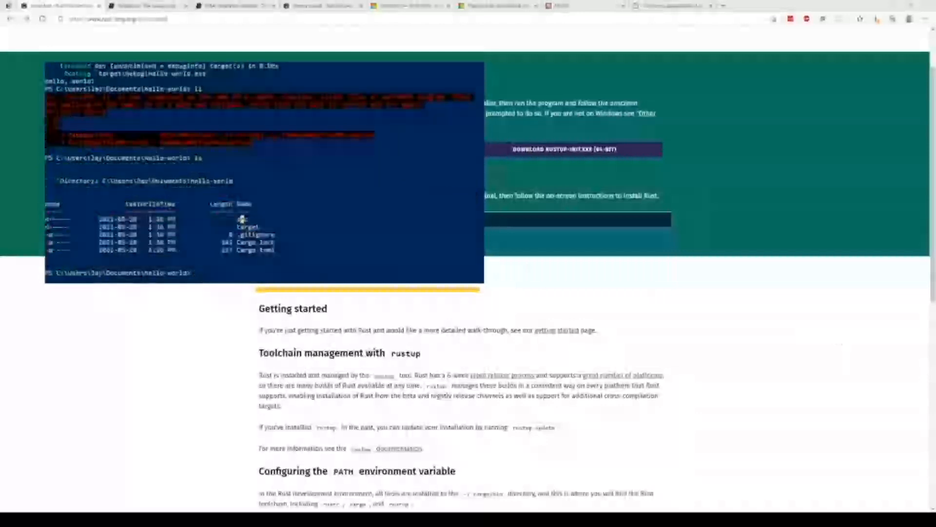
double_click(242, 219)
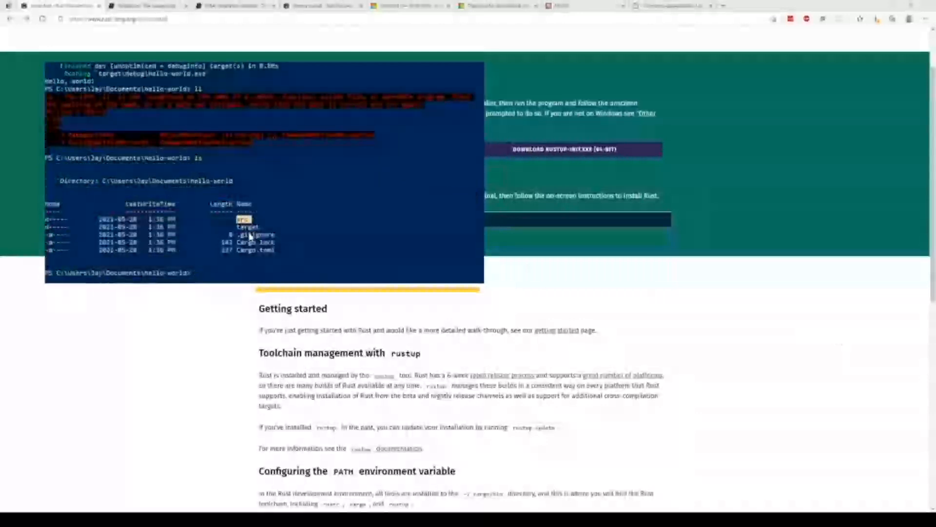
double_click(249, 227)
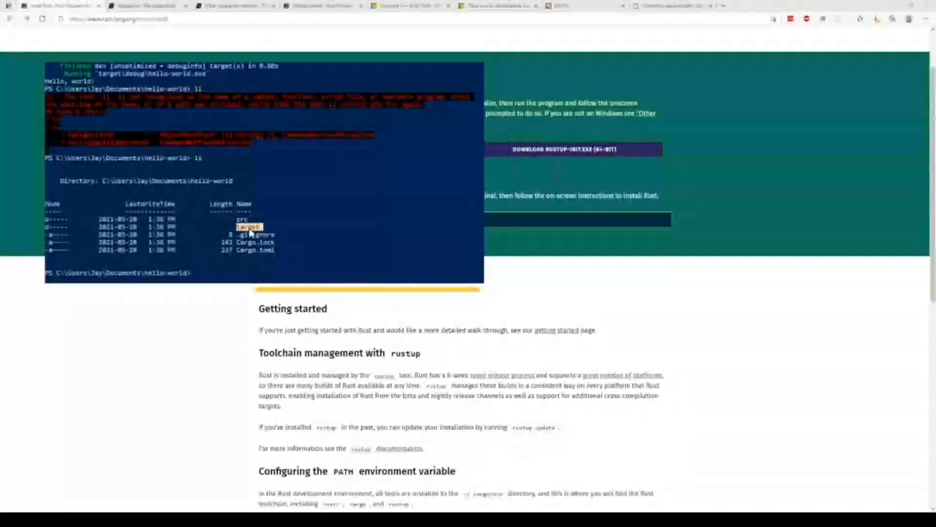
click(266, 253)
double_click(266, 252)
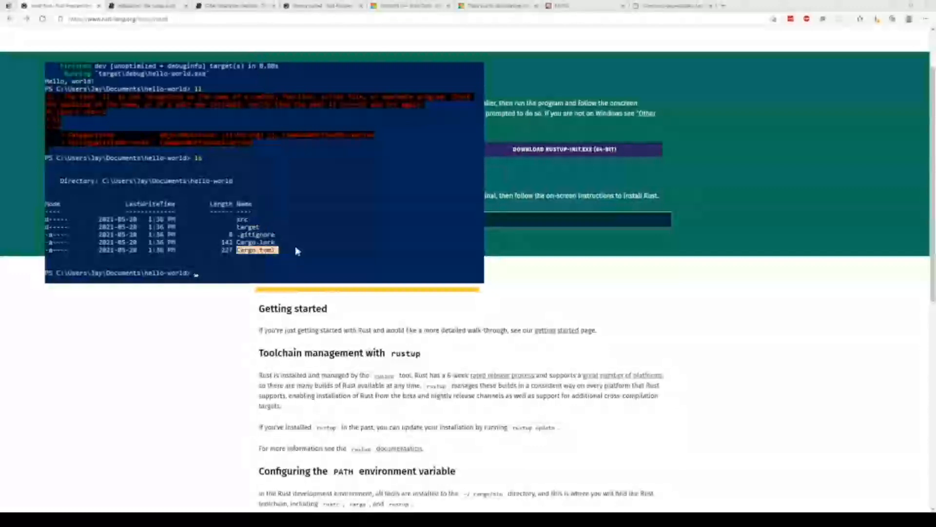
double_click(256, 243)
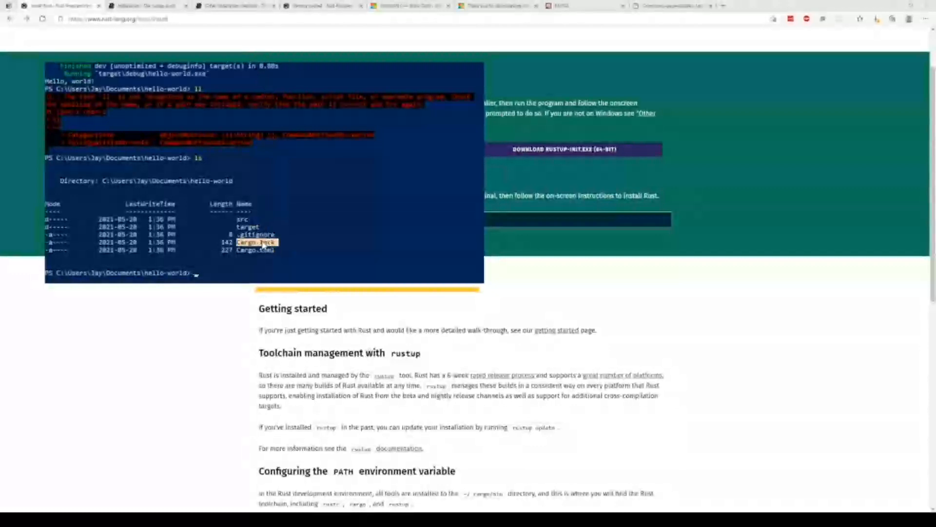
click(242, 273)
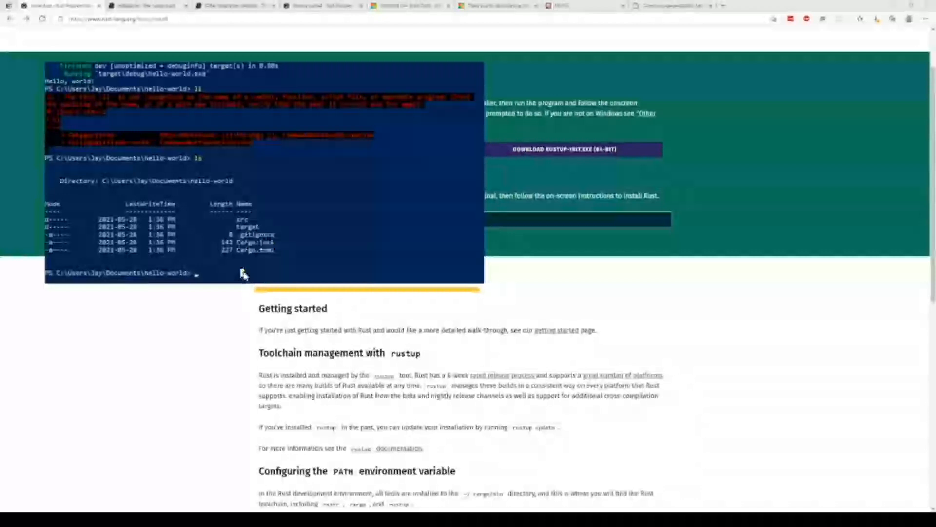
Change into the src directory and list its contents with ls.
text(cd src)
key(Return)
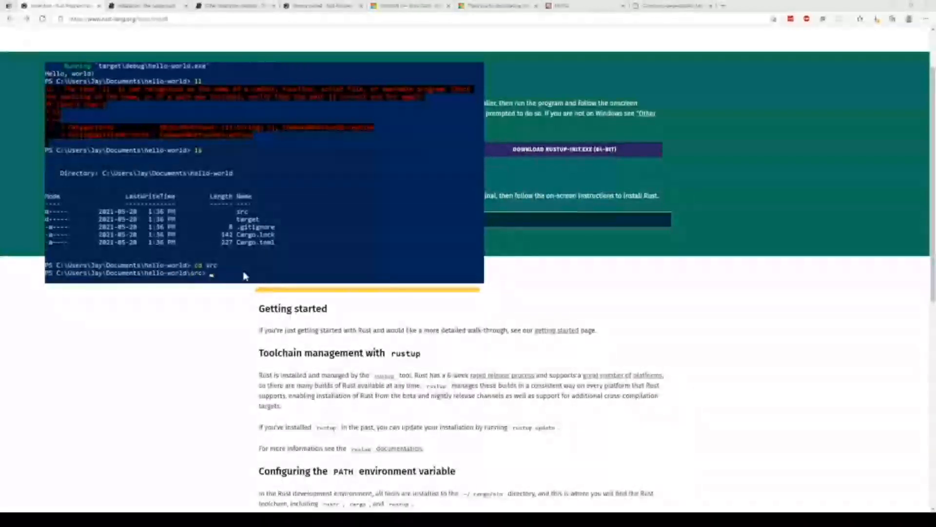
text(ls)
key(Return)
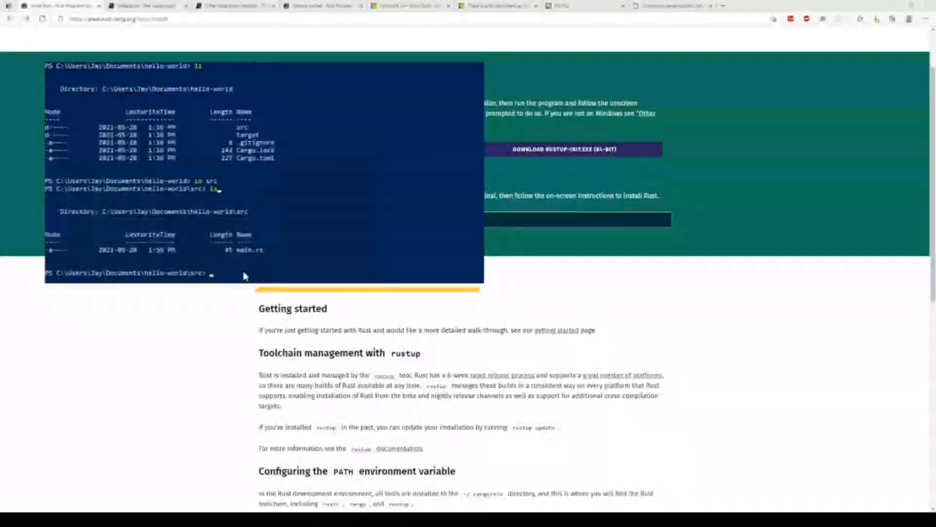
Highlight the main.rs file name in the src directory listing, and clear the selection.
drag(238, 250, 262, 250)
click(256, 273)
double_click(245, 252)
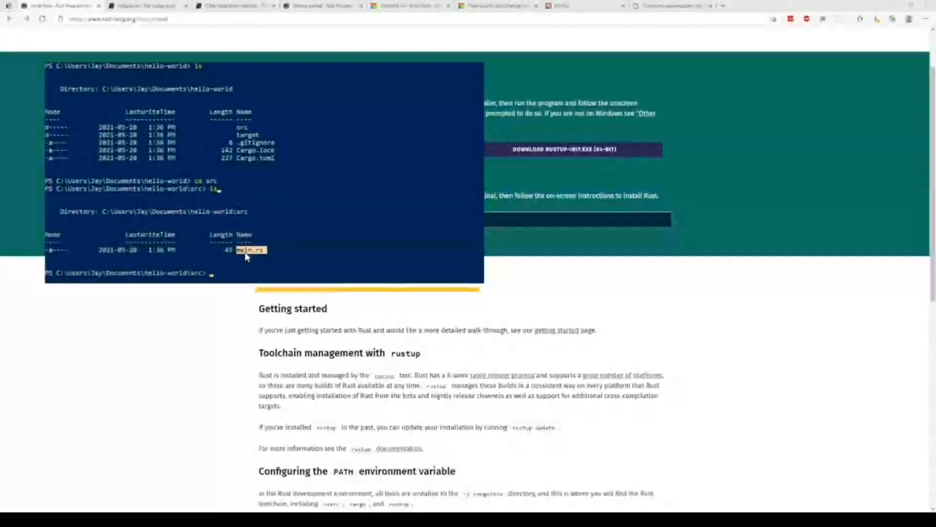
click(231, 273)
scroll(220, 273, down, 2)
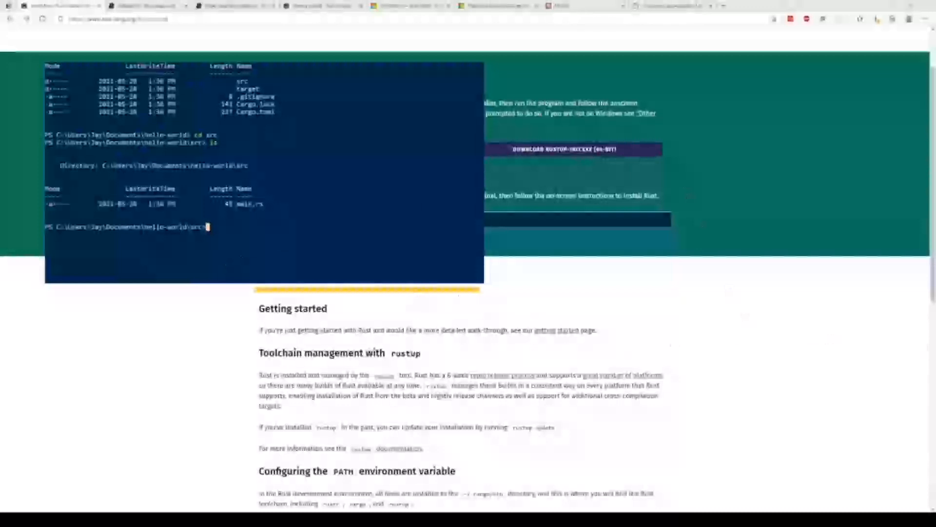
scroll(198, 309, up, 2)
scroll(198, 310, down, 3)
scroll(198, 309, up, 4)
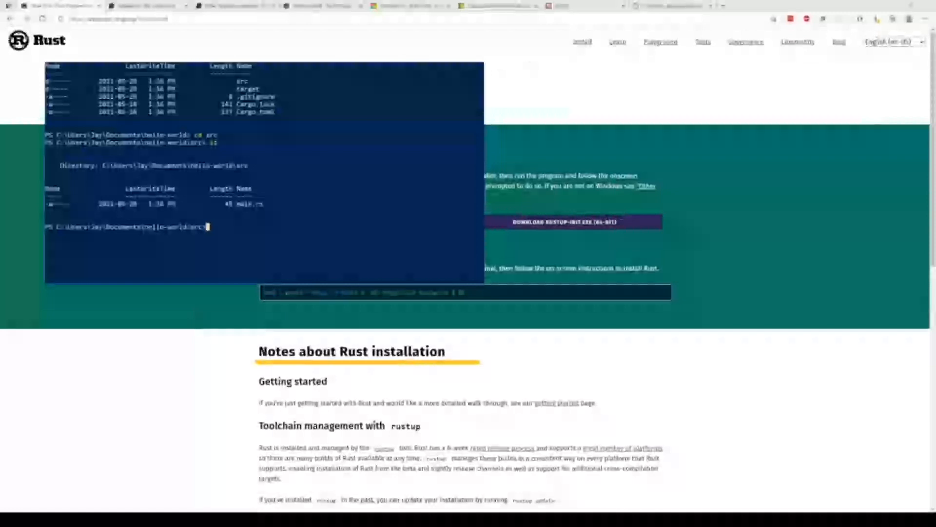
scroll(264, 172, up, 2)
scroll(264, 172, down, 2)
scroll(264, 172, up, 3)
scroll(264, 172, down, 2)
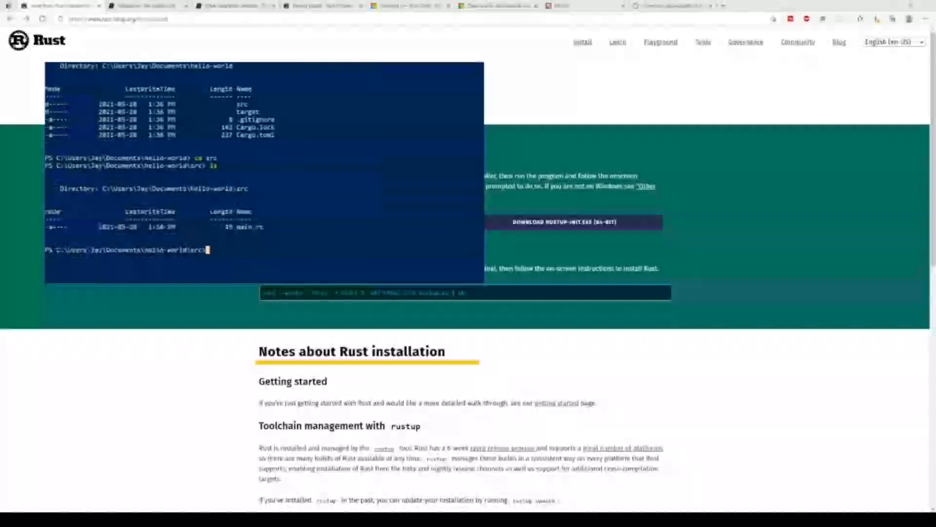